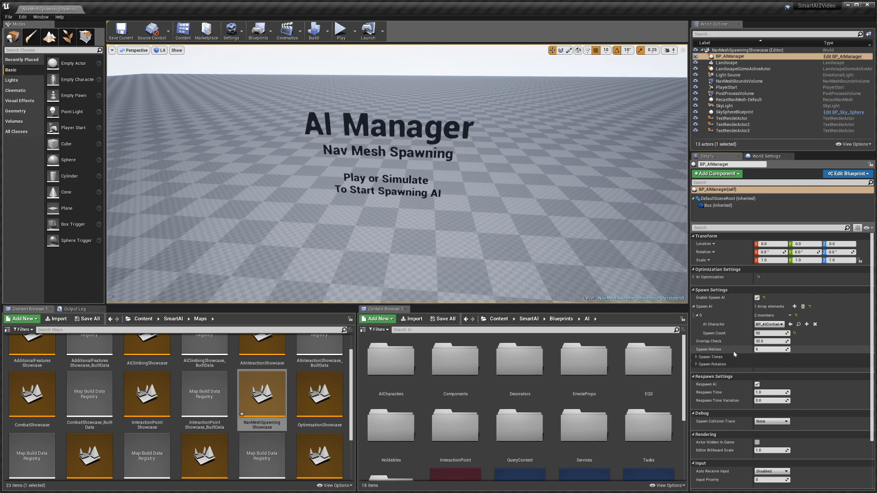
Step: Expand the Spawn Times and Spawn Rotation groups in BP_AIManager's spawn settings to show their options
mouse_move(608, 256)
right_down()
mouse_move(585, 258)
mouse_move(607, 258)
right_up()
mouse_move(512, 218)
right_down()
mouse_move(484, 216)
mouse_move(512, 218)
right_up()
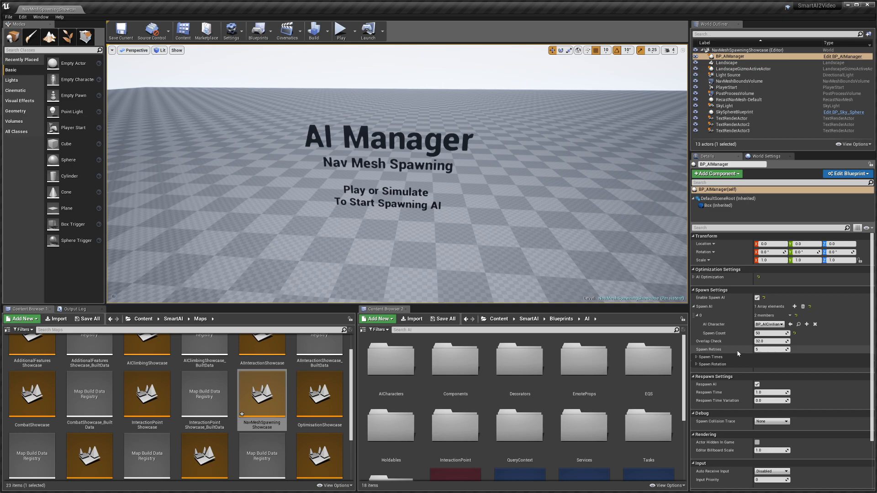
click(700, 357)
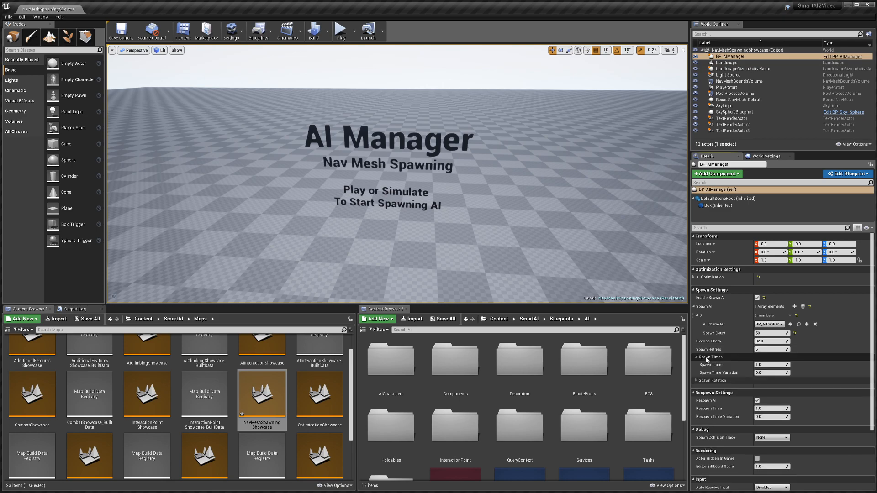
key(Left)
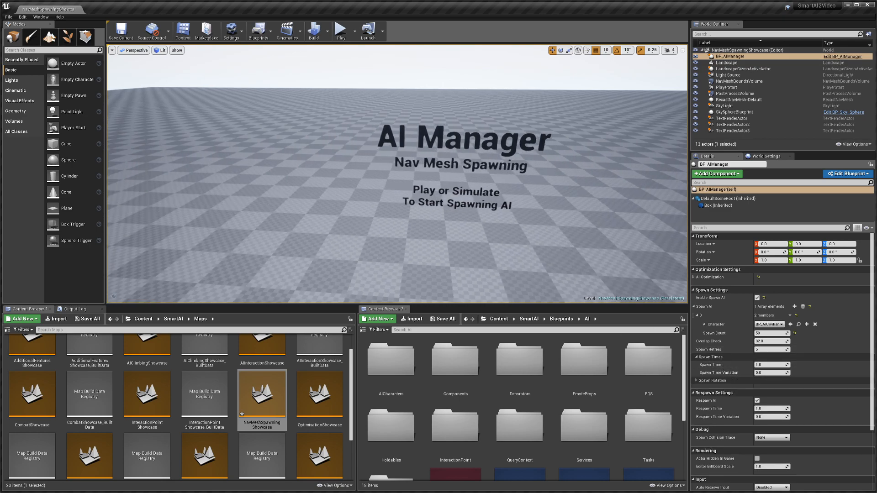
key(Right)
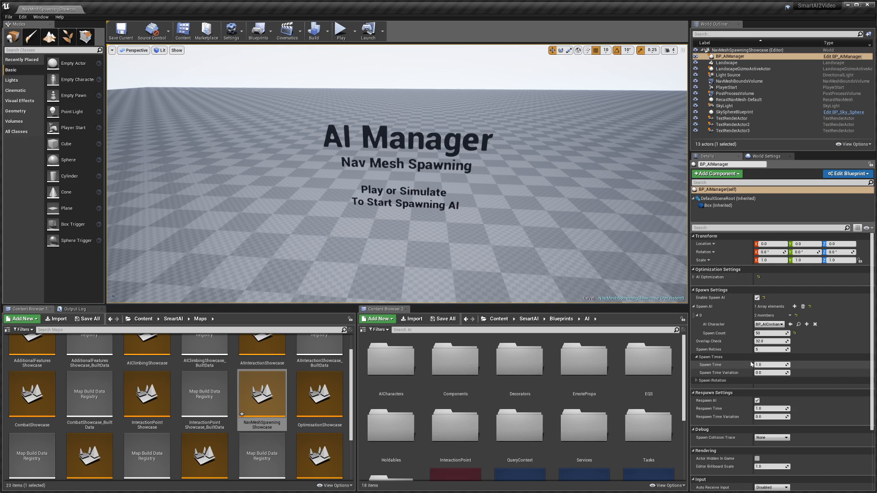
click(711, 381)
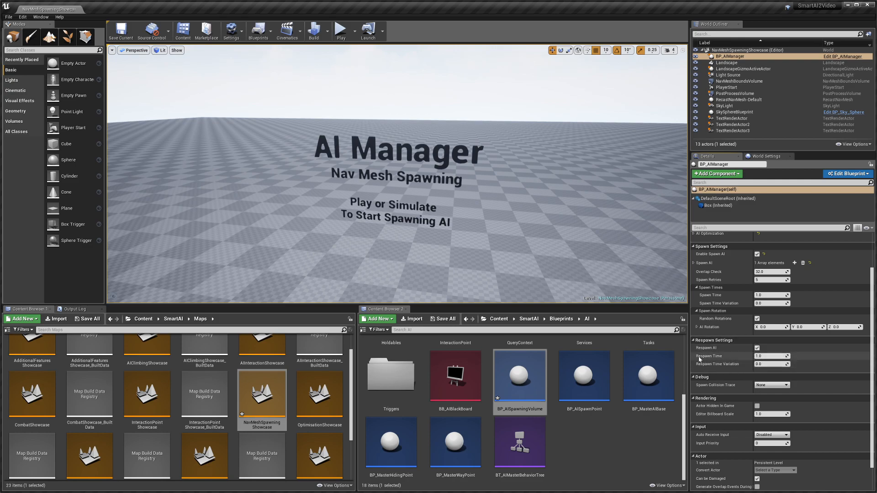
Step: Expand the Spawn AI array and its element 0, and review BP_AIManager's spawn, respawn and debug settings
click(693, 263)
click(696, 272)
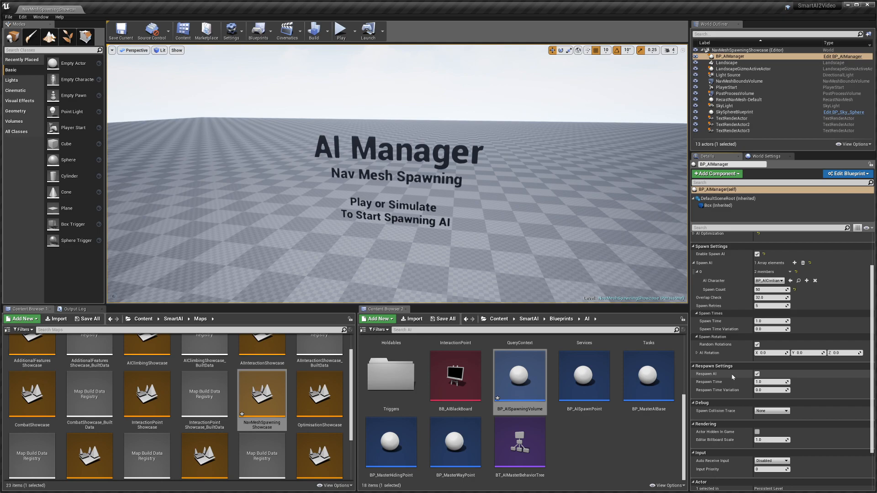
scroll(711, 376, down, 3)
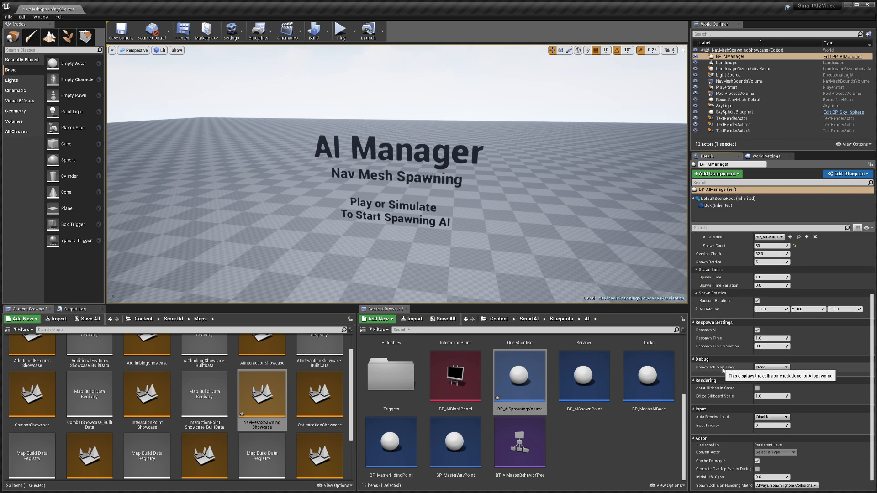
scroll(748, 356, up, 1)
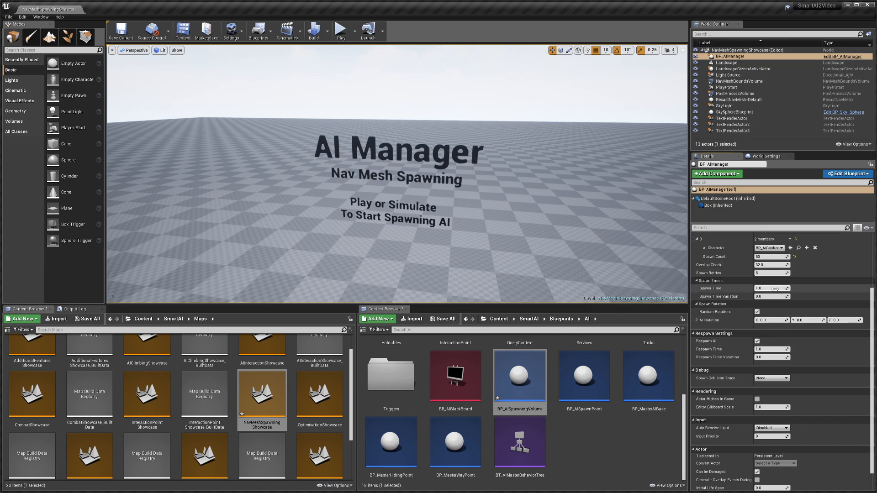
scroll(783, 356, down, 2)
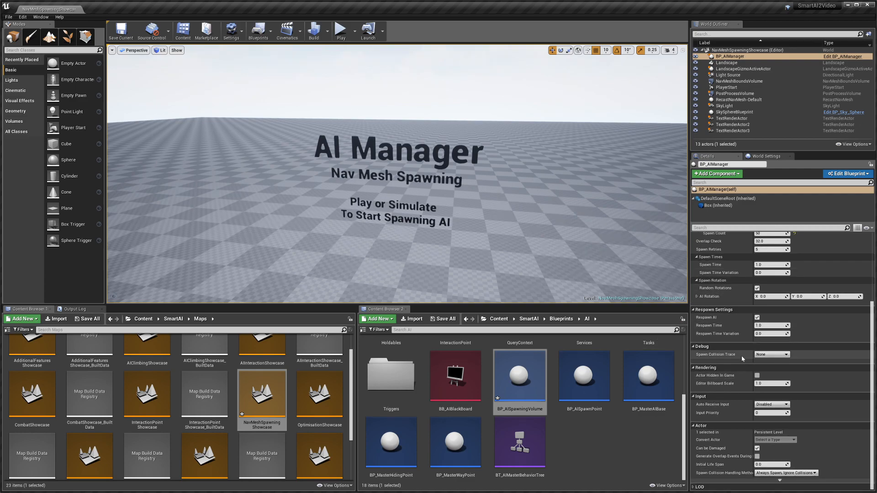
scroll(739, 357, up, 5)
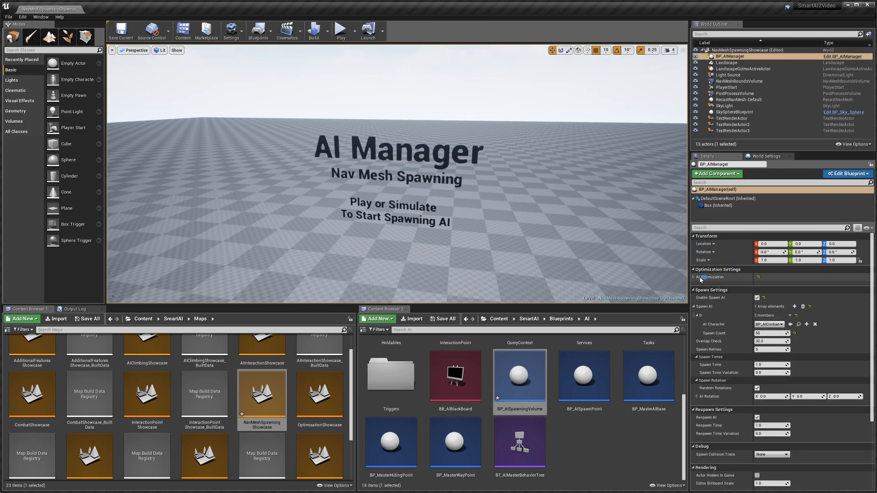
Step: Collapse the Spawn Settings, Respawn Settings and Debug categories of BP_AIManager
click(698, 290)
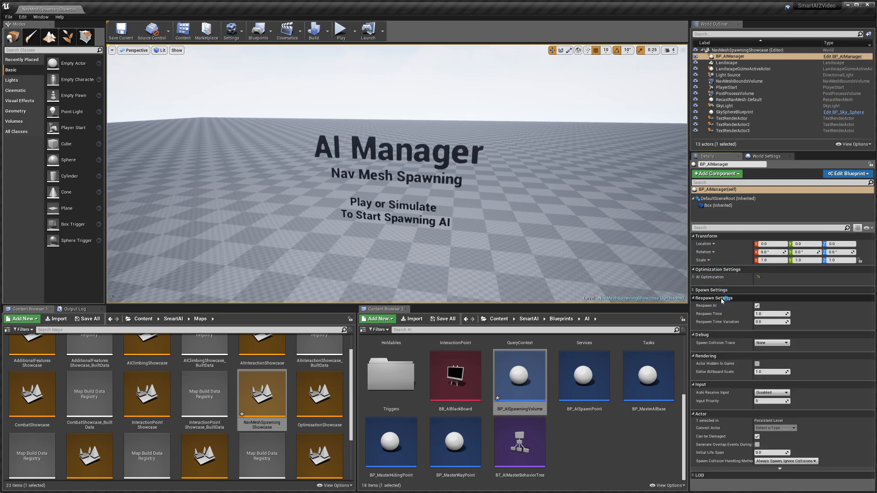
click(700, 298)
click(706, 306)
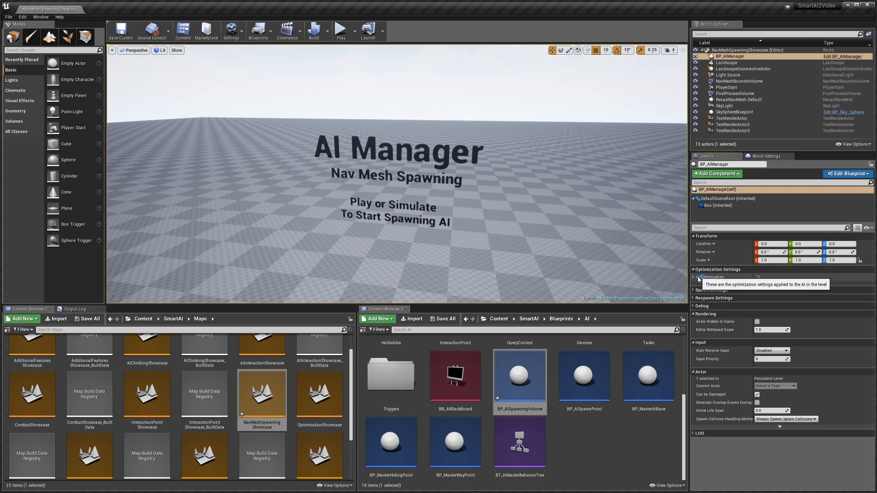
Step: Expand the AI Optimization settings and widen the details area and its name column so the option names fit
click(721, 277)
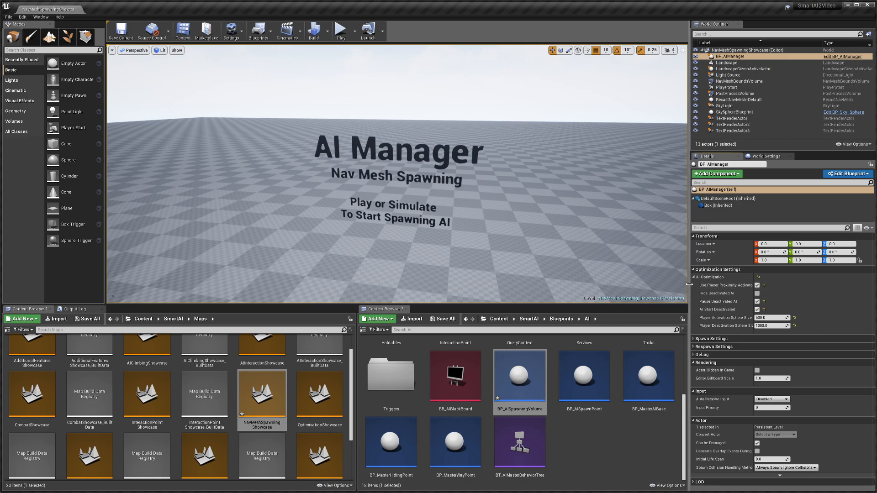
drag(689, 284, 655, 284)
drag(731, 289, 745, 289)
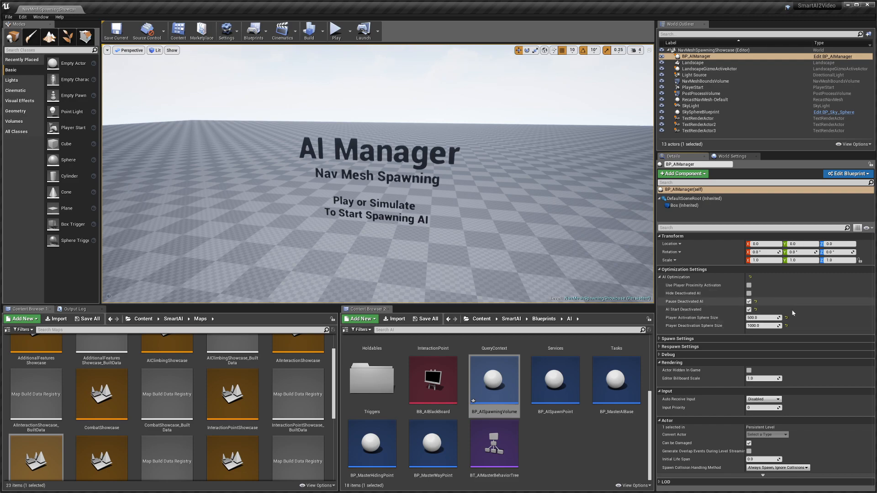
Step: Enable Use Player Proximity Activation, Pause Deactivated AI and AI Start Deactivated in BP_AIManager's AI Optimization settings
click(749, 286)
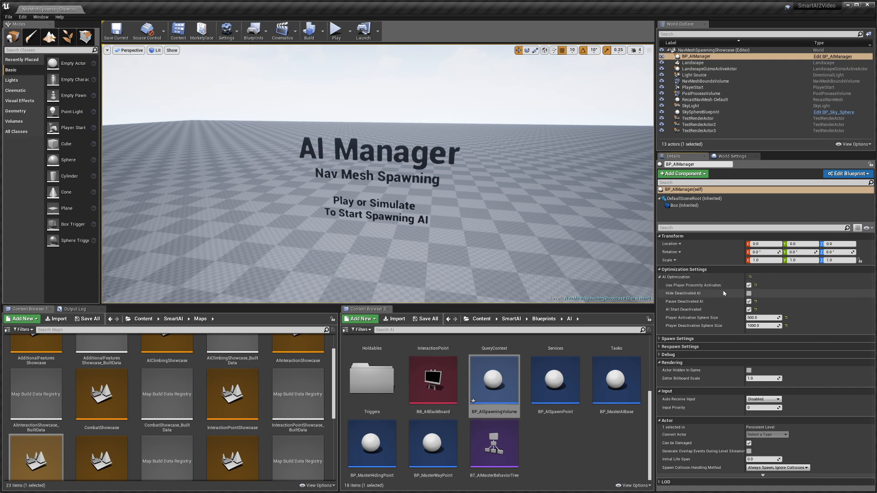
click(749, 301)
mouse_move(694, 296)
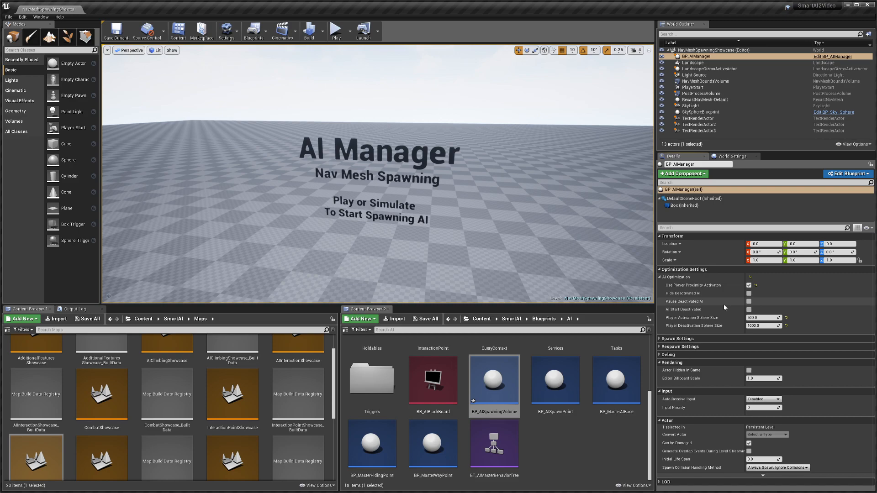
click(748, 302)
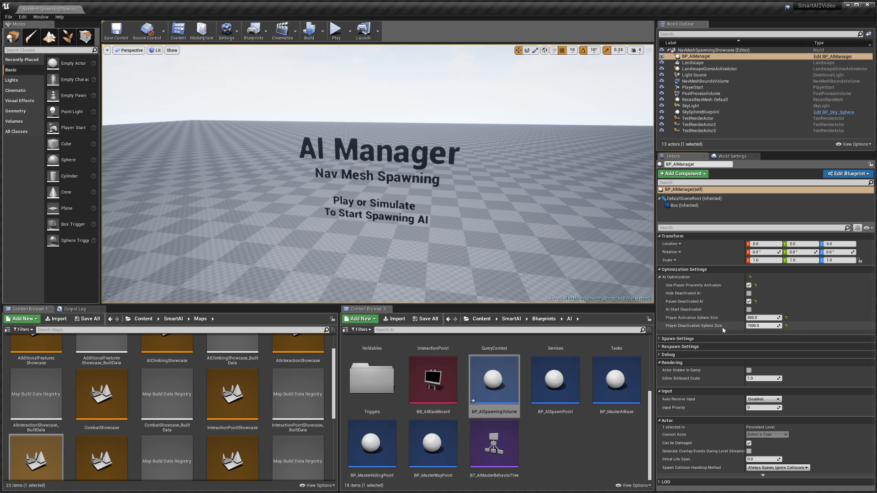
click(749, 310)
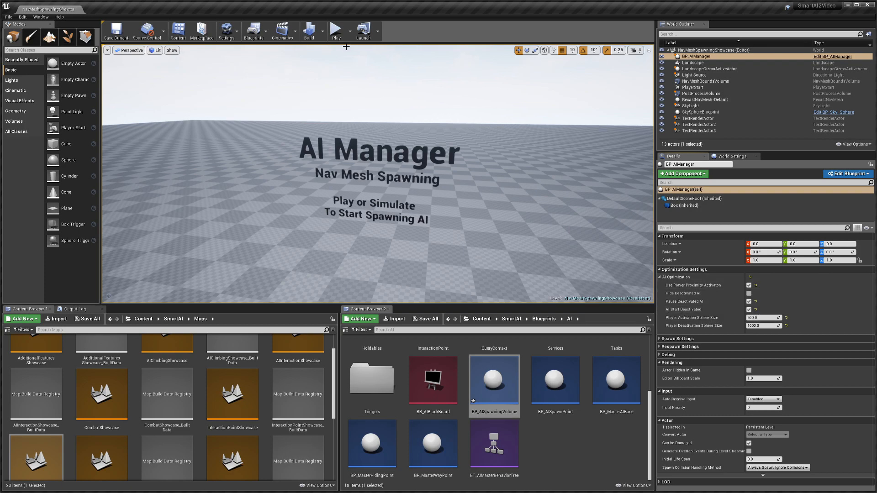
Step: Play-test the level by running the character among the spawned AI to check proximity activation, and end the session
click(337, 32)
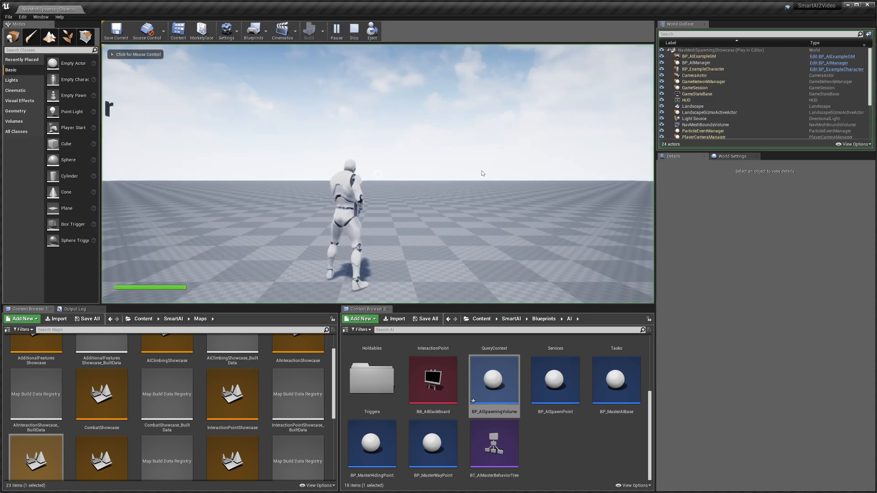
key(w)
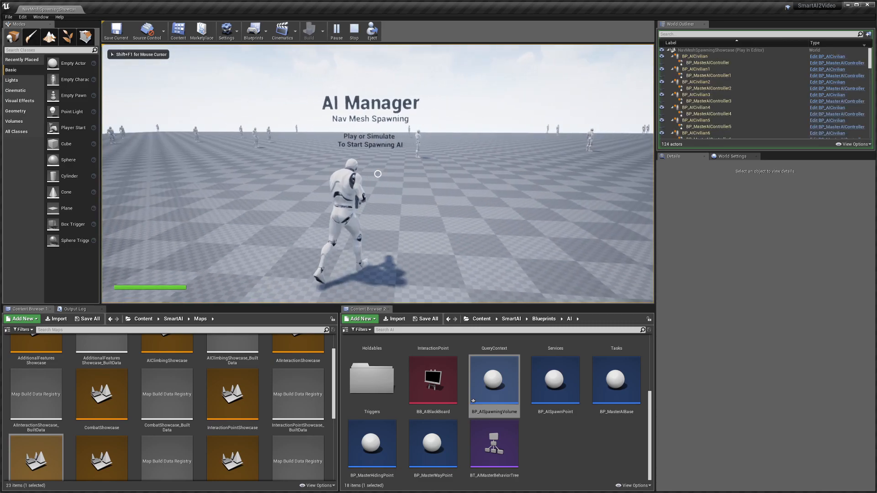
key(w)
key(a)
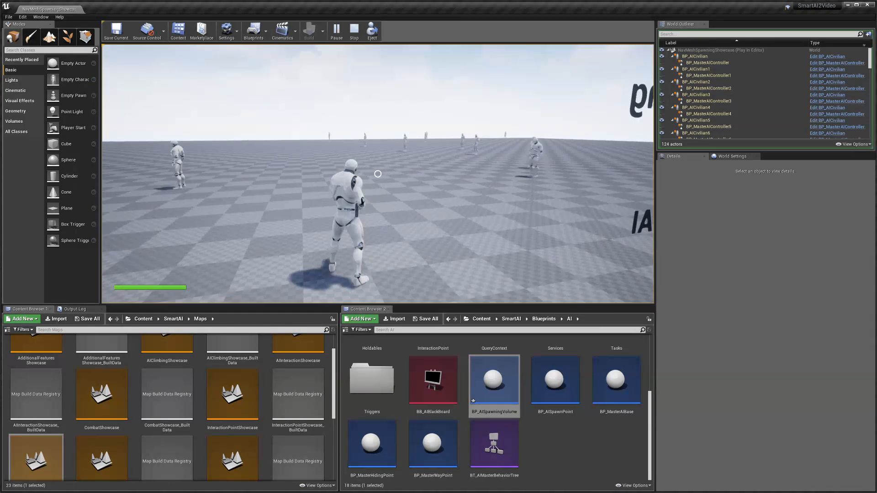
key(w)
key(w)
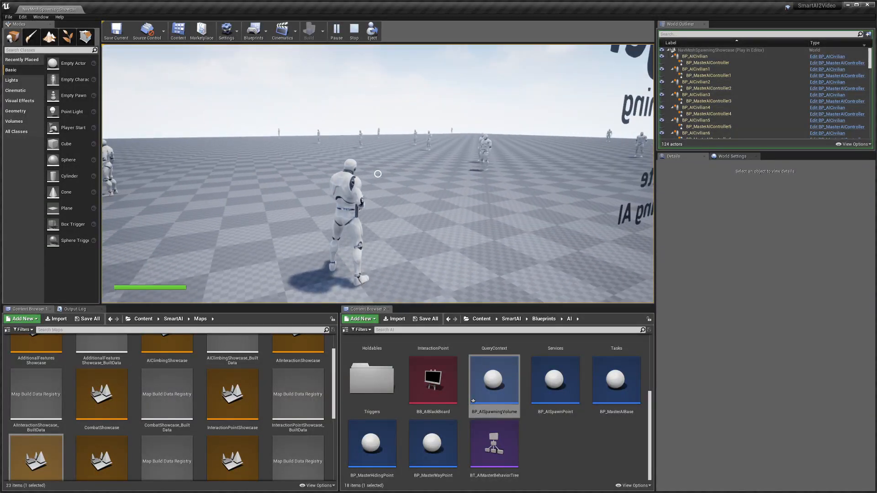
key(w)
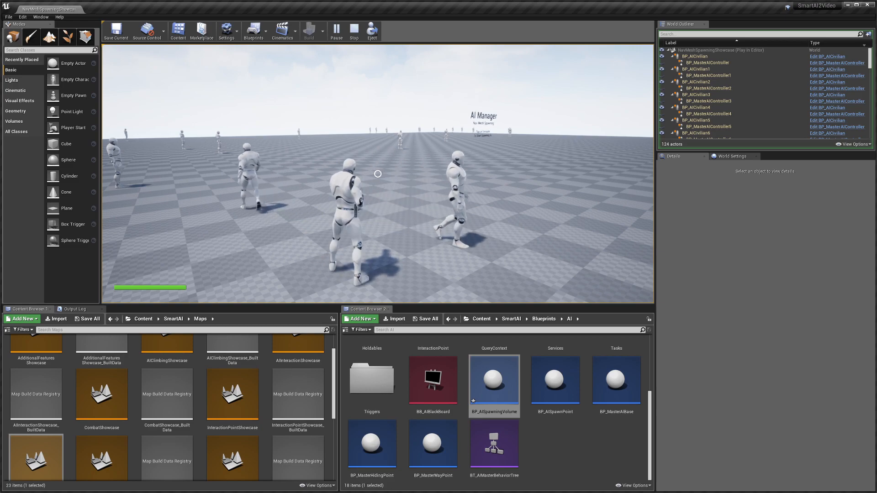
key(Escape)
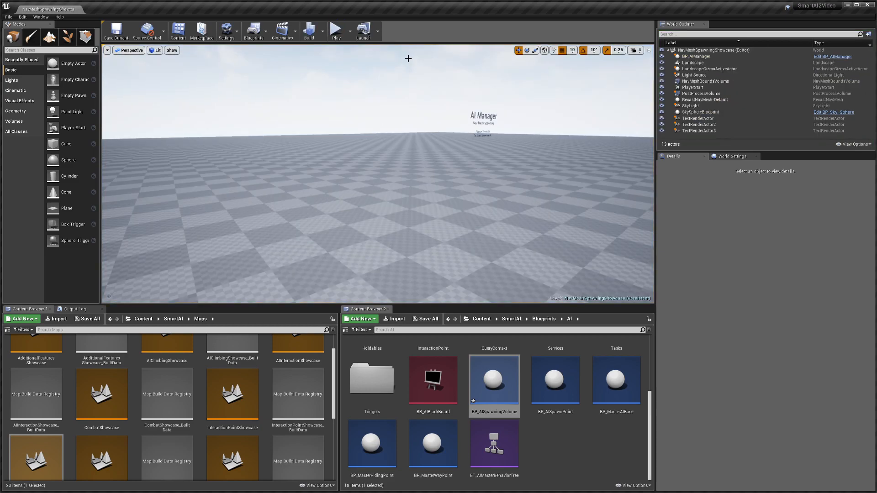
Step: Disable AI Start Deactivated on BP_AIManager and play-test the level with the character moving around the spawned AI
click(698, 56)
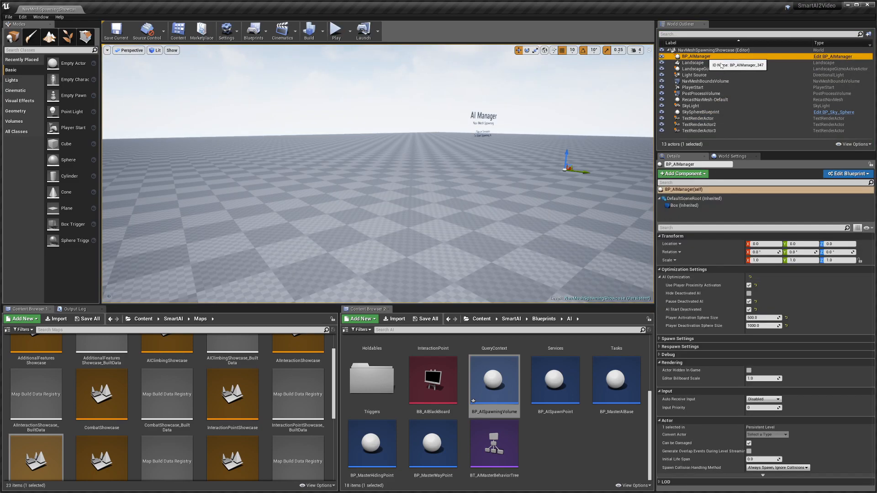
click(749, 309)
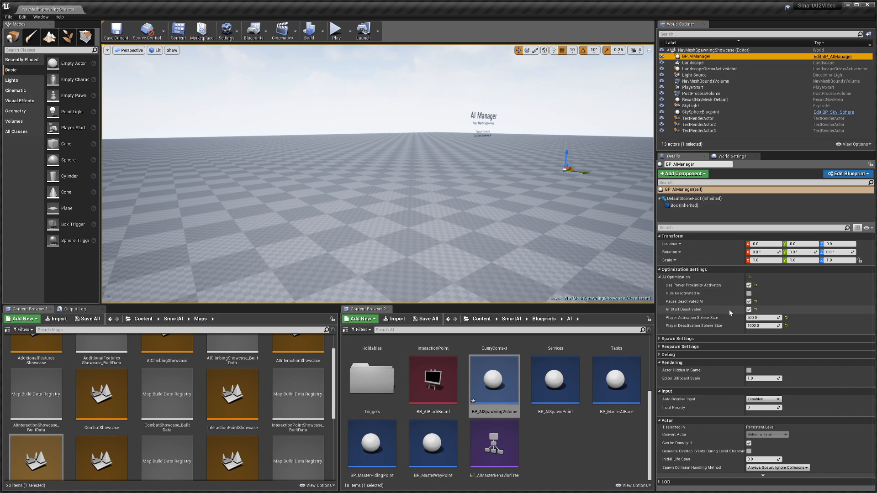
click(337, 30)
click(408, 155)
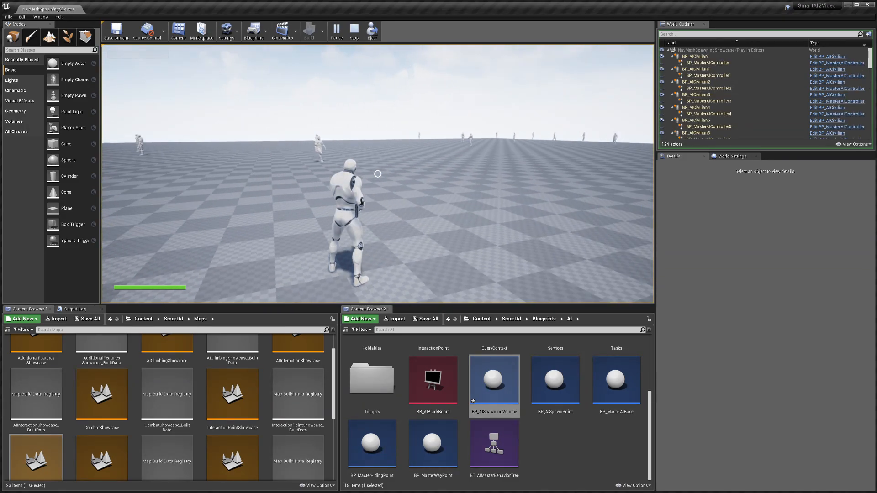
key(w)
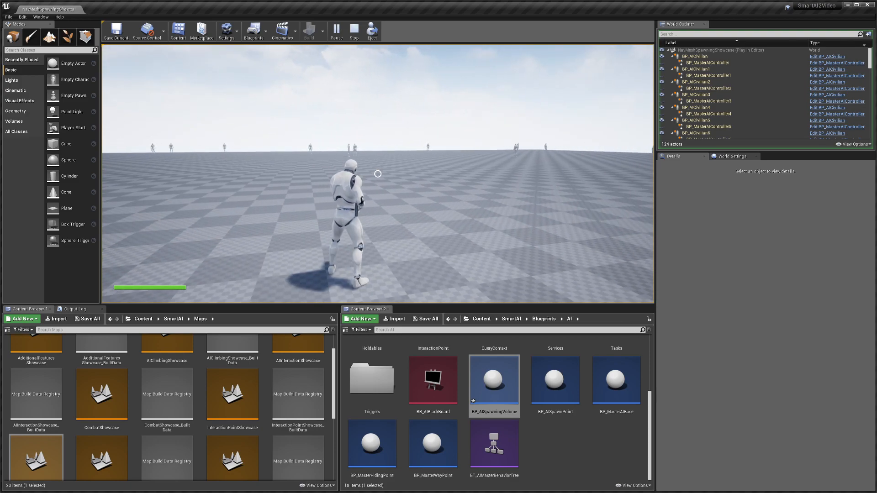
key(Escape)
Step: Bring the AI Manager text back into view and reselect the BP_AIManager actor
right_drag(364, 268, 313, 256)
key(s)
key(s)
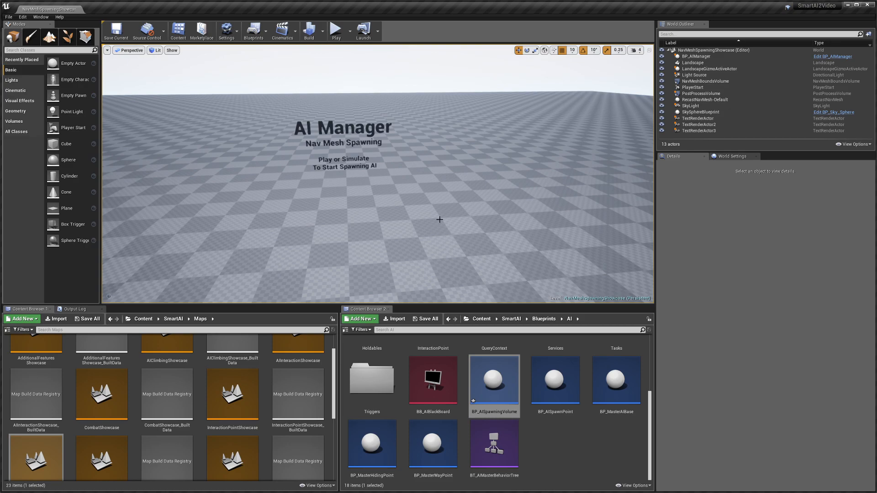
right_drag(513, 167, 488, 162)
key(w)
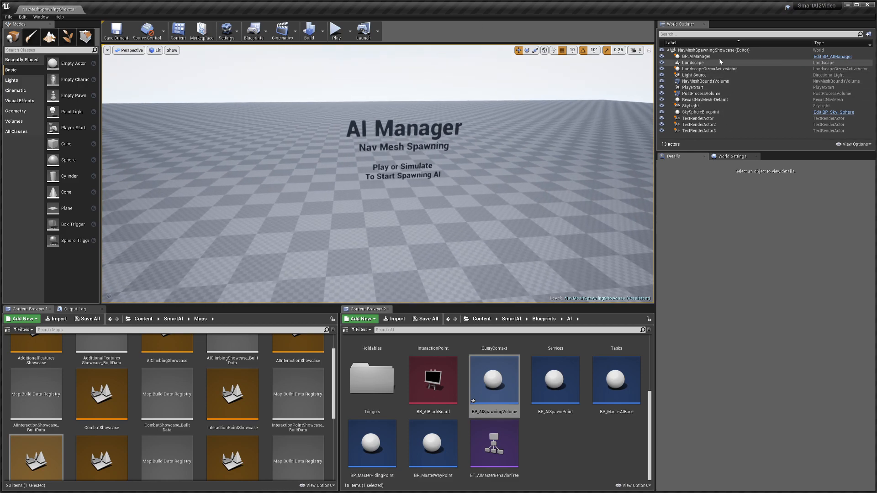
click(699, 56)
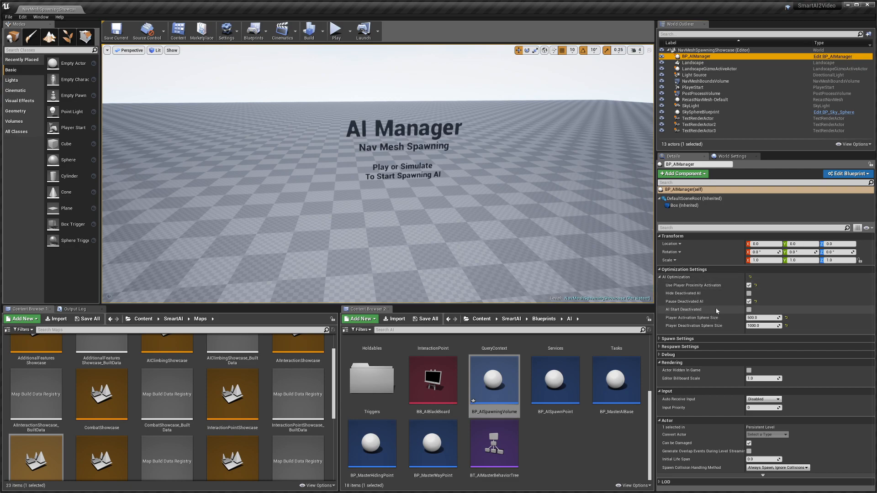
right_drag(242, 118, 429, 171)
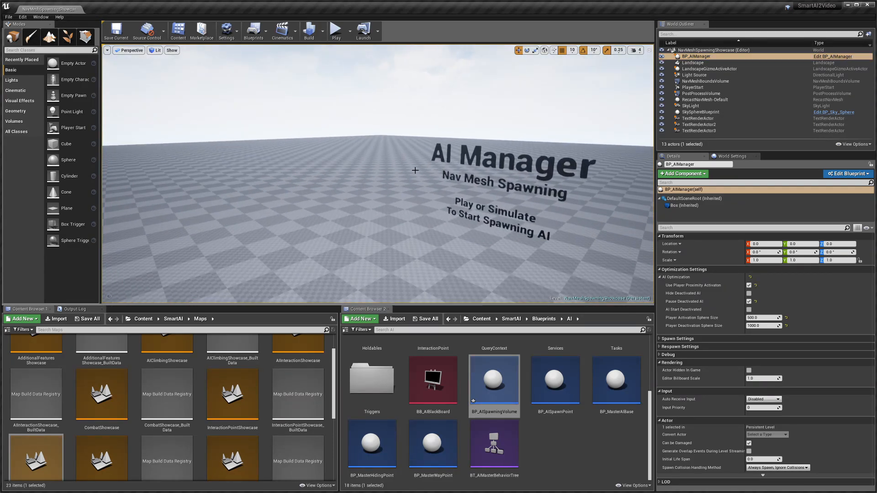